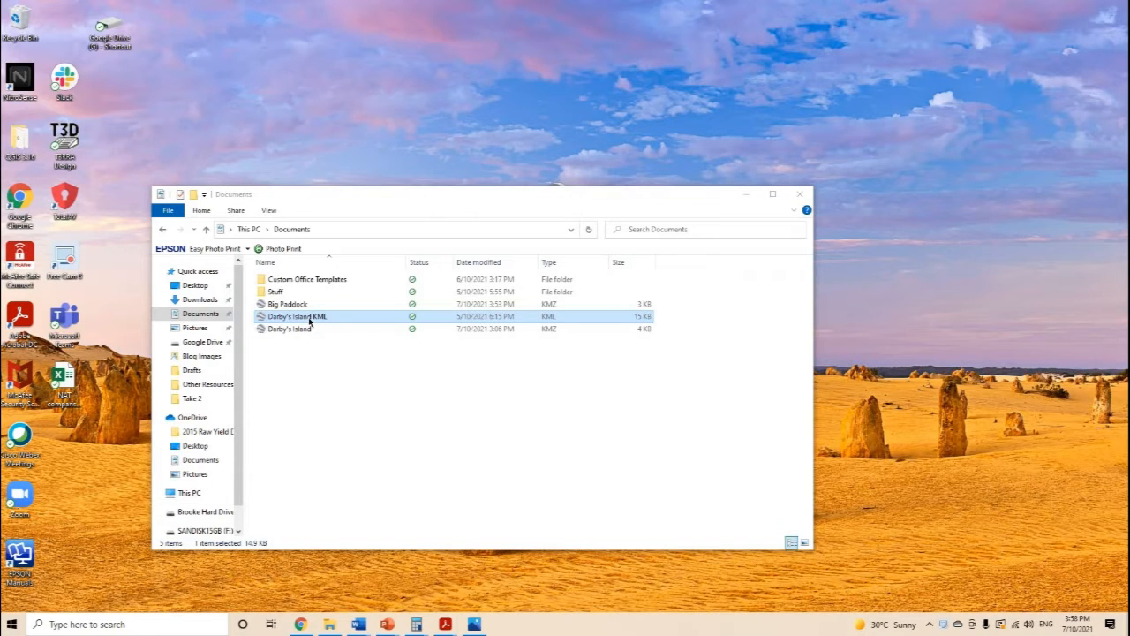
- Open the Darby's Island KML file from Documents in Google Earth Pro and look over its paddock boundaries around the creek
{"action": "double_click", "coordinate": [308, 319]}
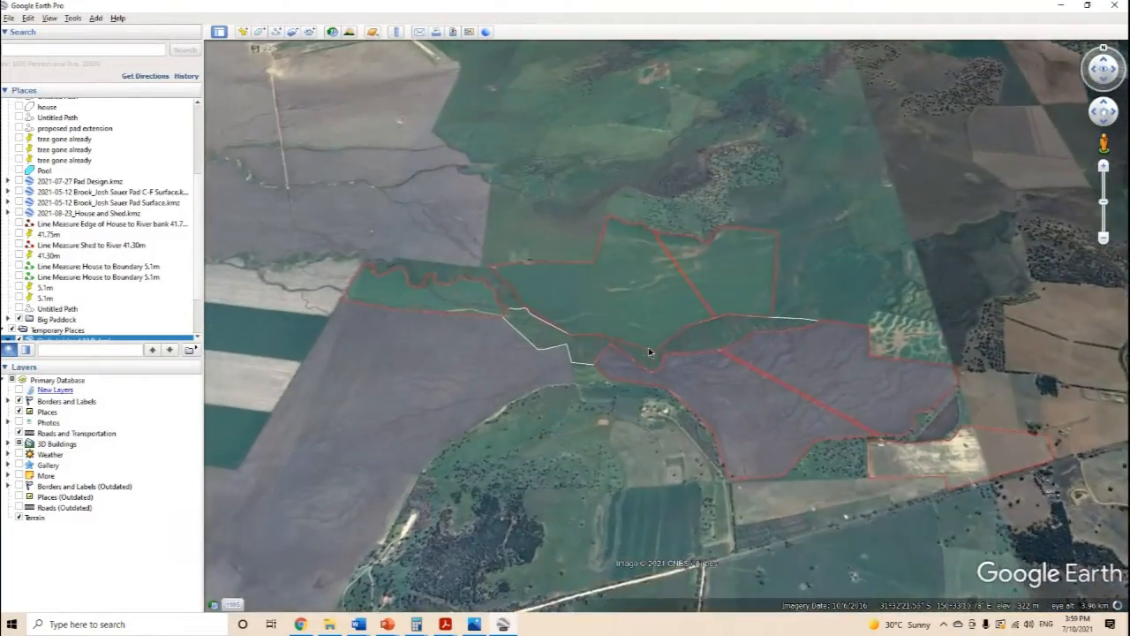
{"action": "scroll", "coordinate": [639, 314], "scroll_direction": "up", "scroll_amount": 2}
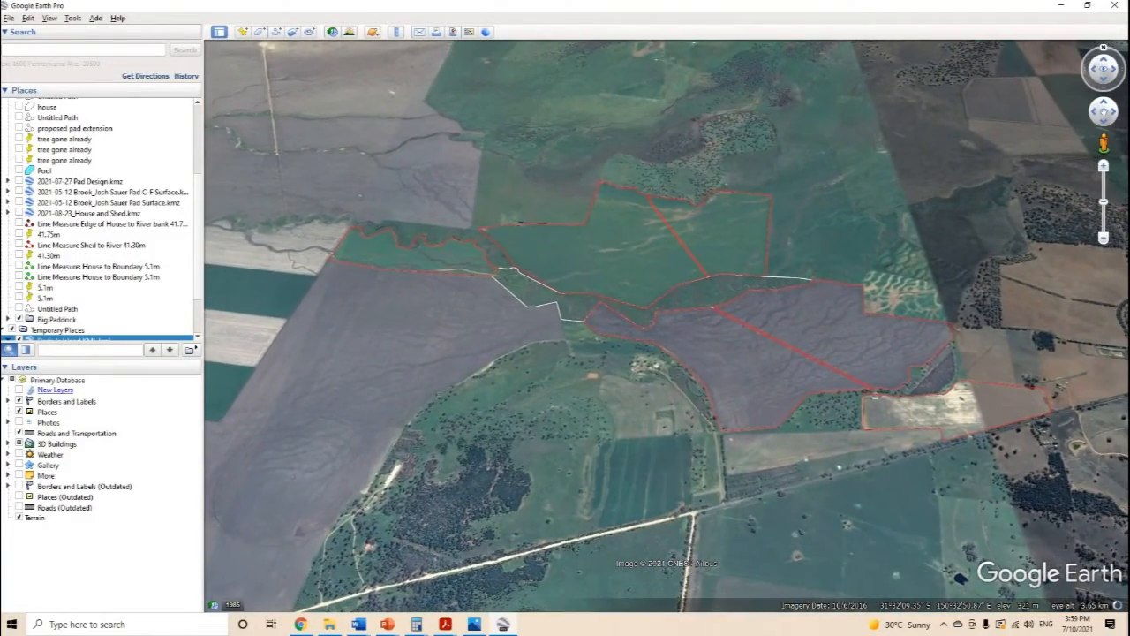
{"action": "left_click", "coordinate": [1104, 84]}
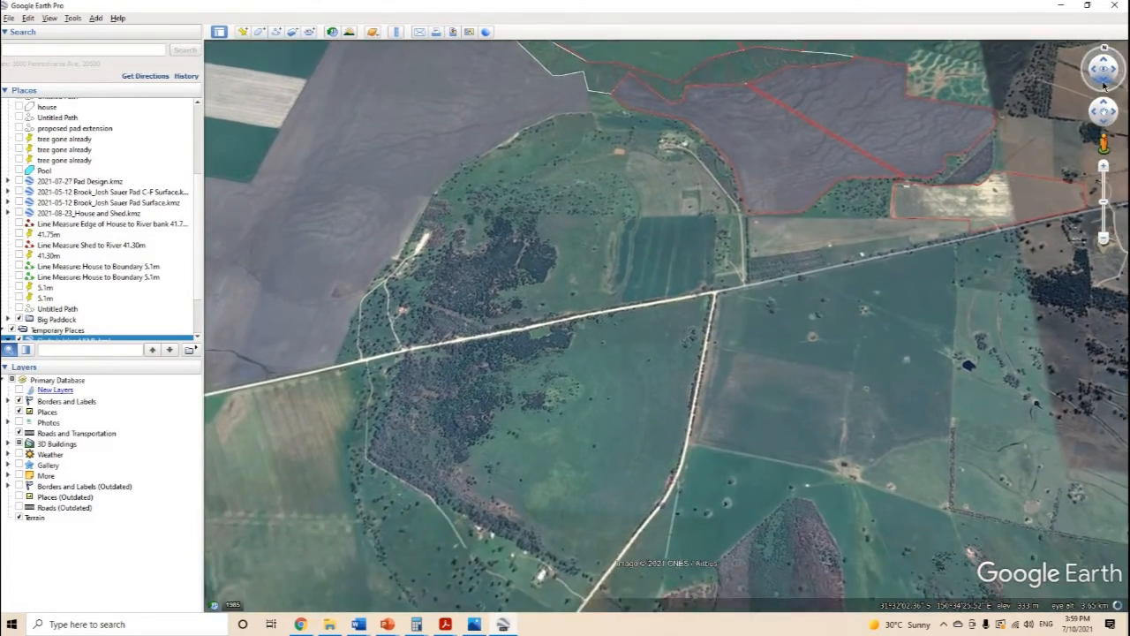
{"action": "left_click_drag", "start_coordinate": [1104, 84], "coordinate": [1104, 84]}
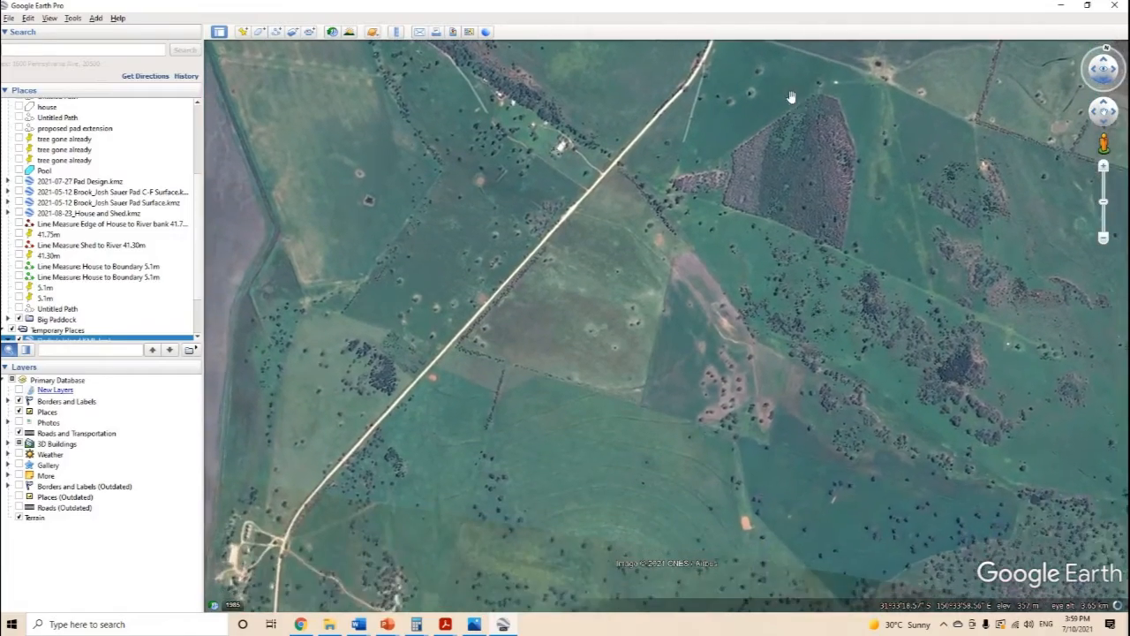
{"action": "left_click_drag", "start_coordinate": [732, 324], "coordinate": [651, 558]}
{"action": "left_click_drag", "start_coordinate": [841, 130], "coordinate": [667, 516]}
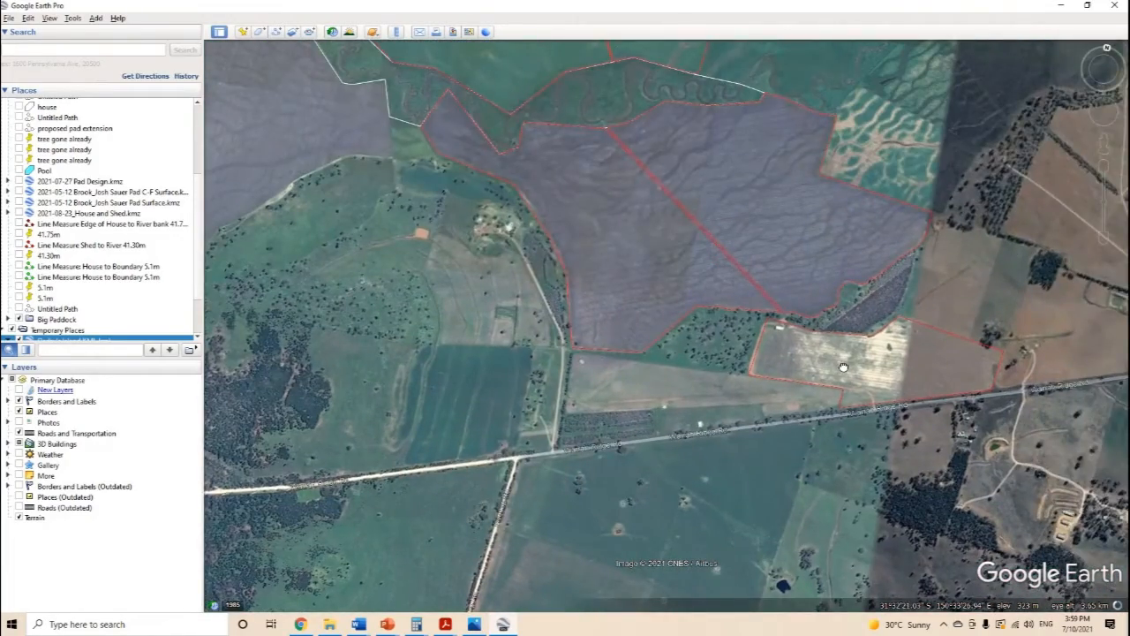
{"action": "left_click_drag", "start_coordinate": [843, 366], "coordinate": [971, 499]}
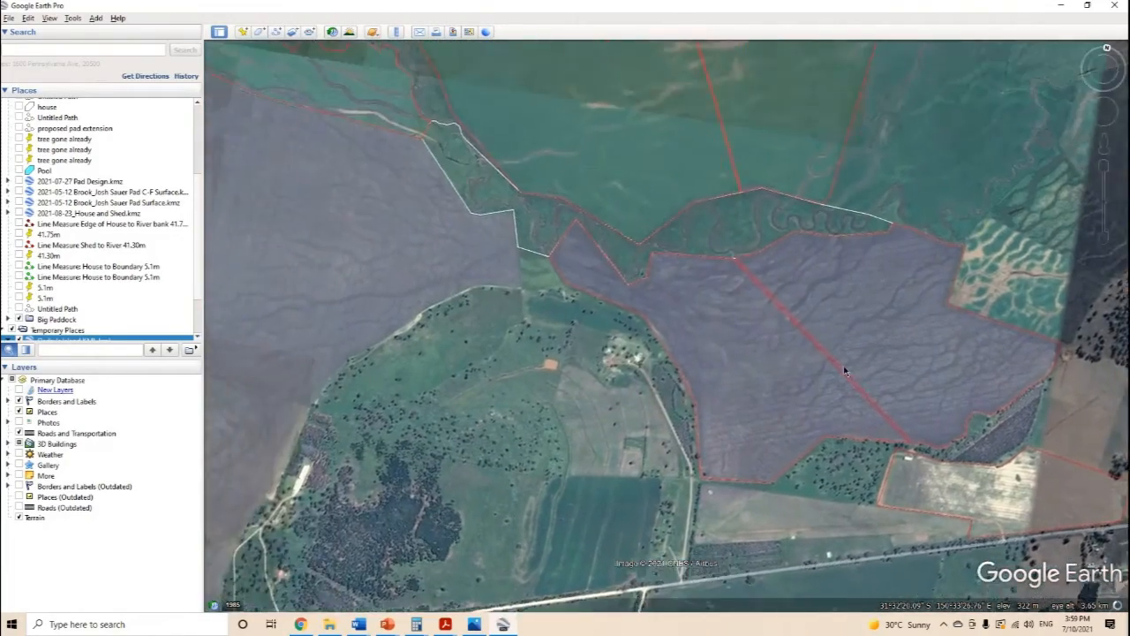
{"action": "left_click_drag", "start_coordinate": [722, 271], "coordinate": [779, 276]}
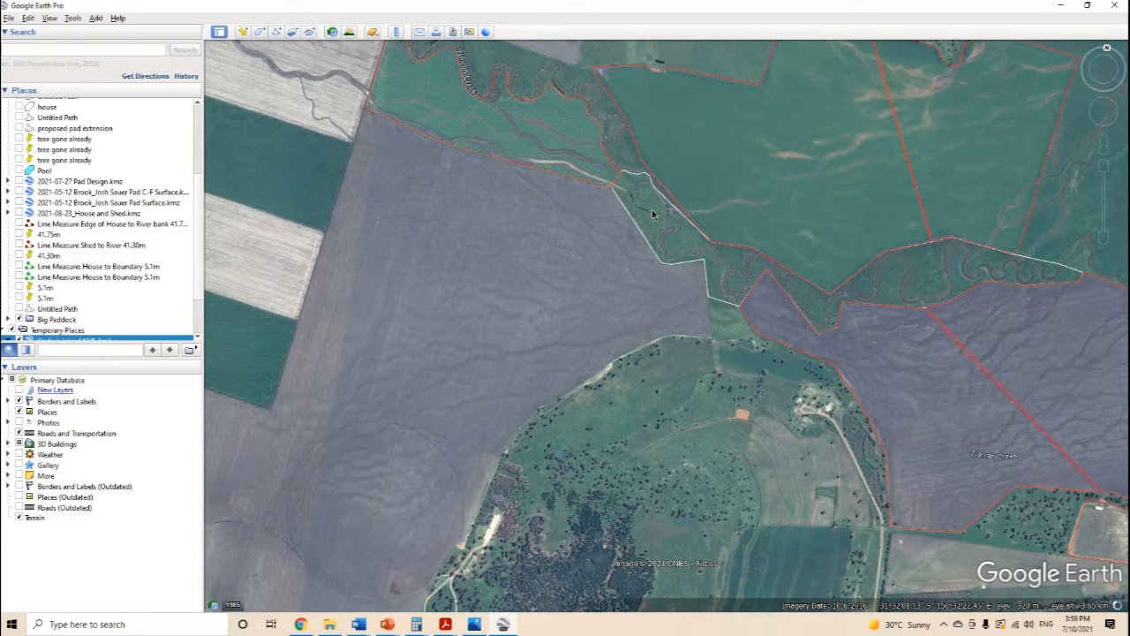
{"action": "right_click", "coordinate": [653, 214]}
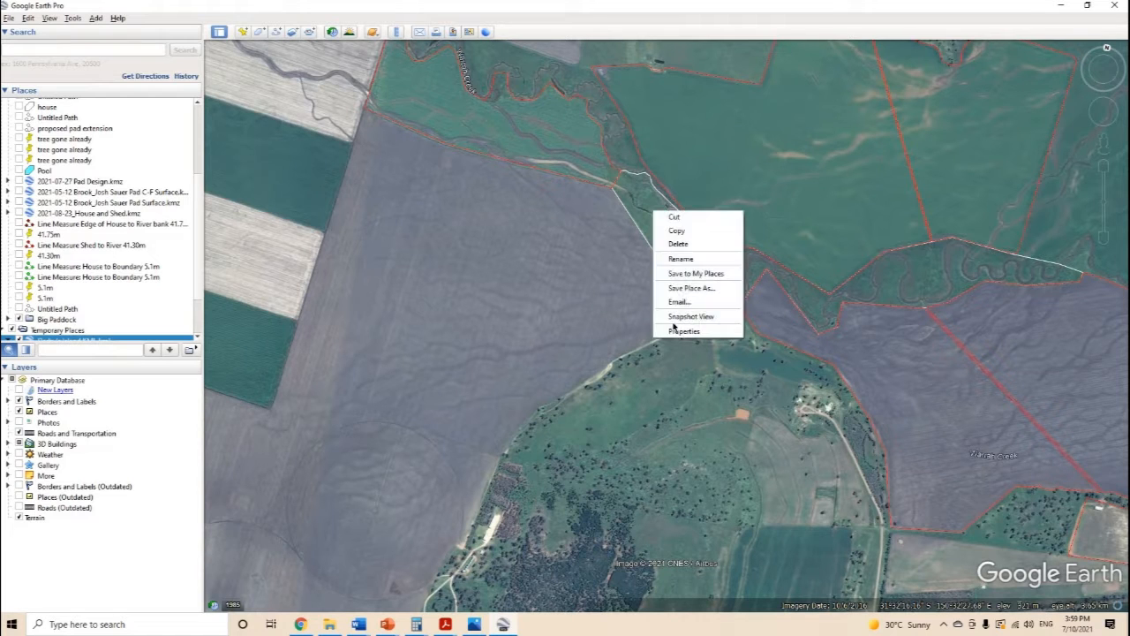
{"action": "left_click", "coordinate": [678, 332]}
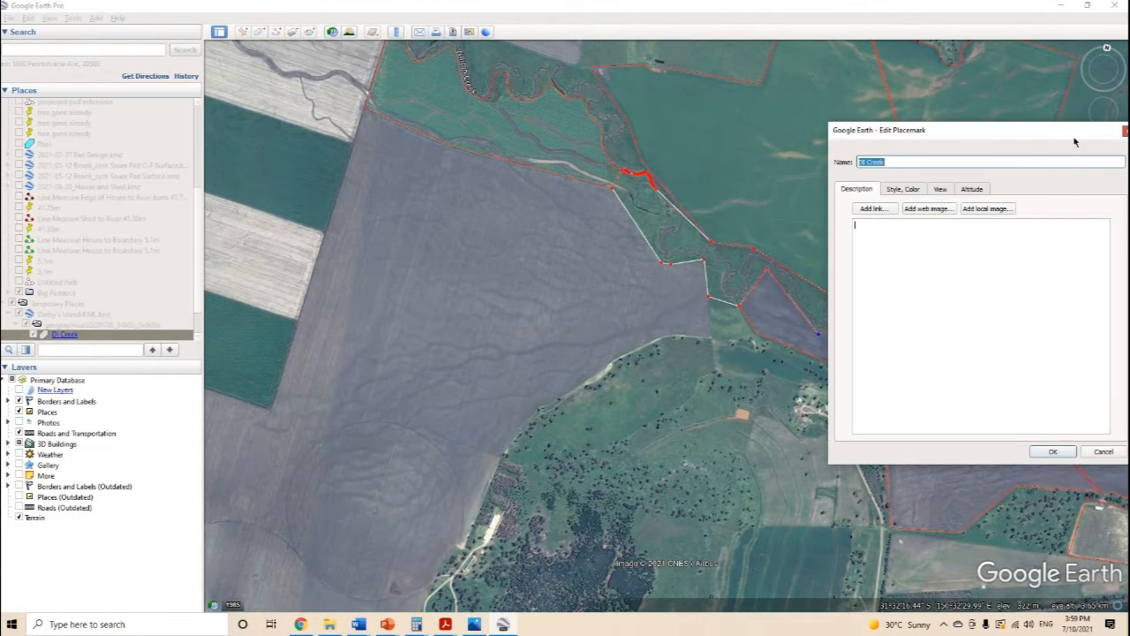
{"action": "left_click_drag", "start_coordinate": [1101, 139], "coordinate": [1066, 136]}
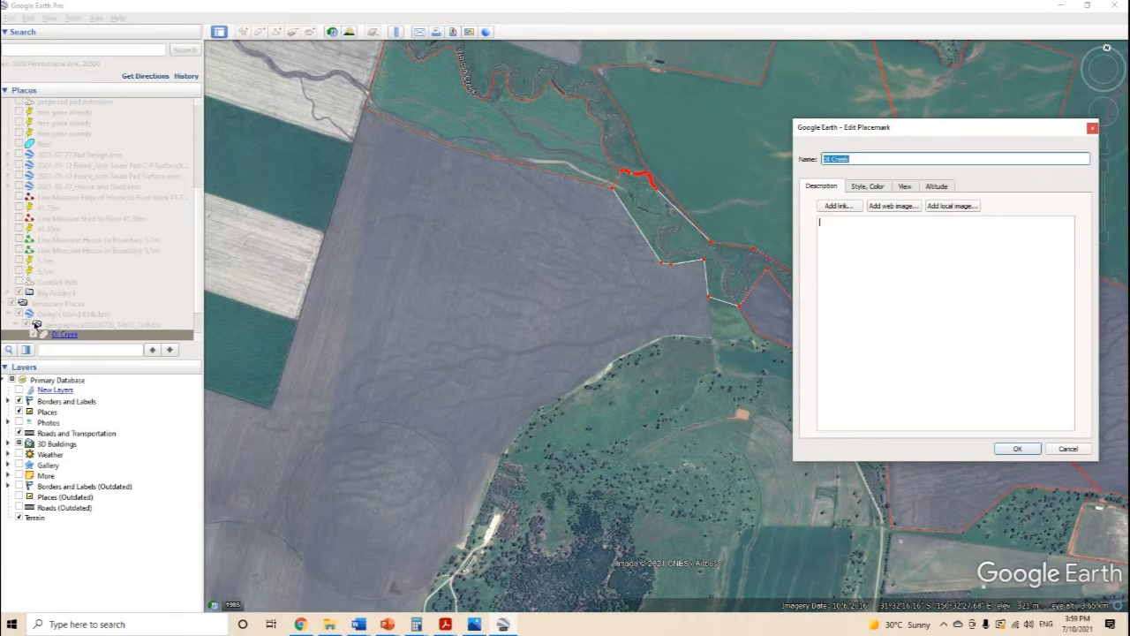
{"action": "key", "text": "Escape"}
- Show the paddocks contained in Darby's Island KML and open the properties of DI Creek for editing
{"action": "scroll", "coordinate": [36, 323], "scroll_direction": "down", "scroll_amount": 2}
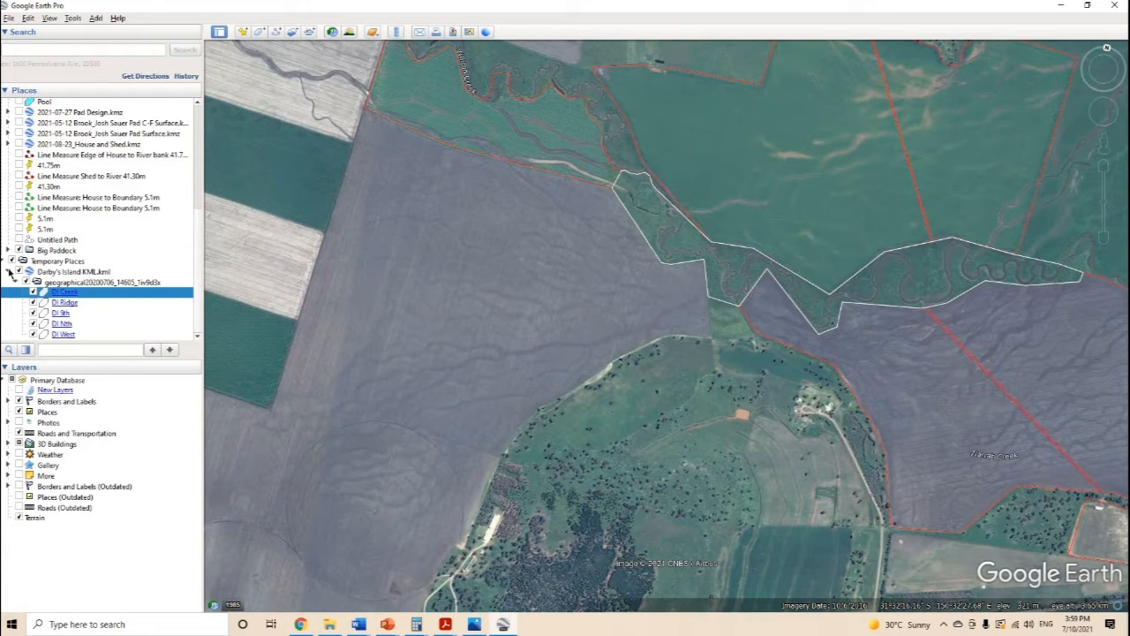
{"action": "left_click", "coordinate": [9, 272]}
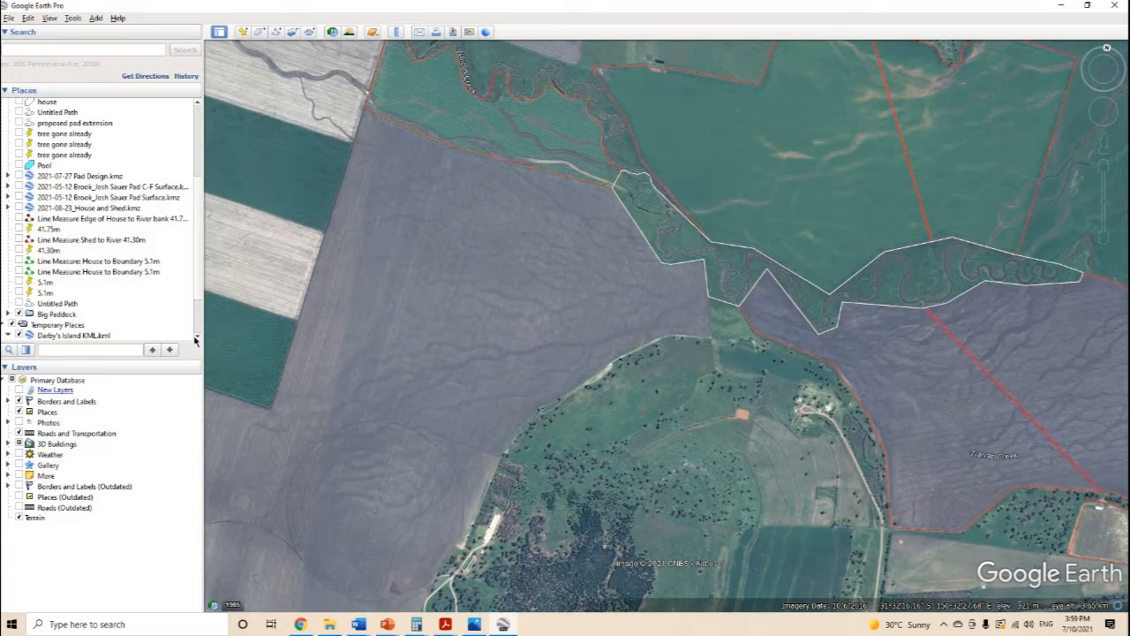
{"action": "scroll", "coordinate": [197, 338], "scroll_direction": "down", "scroll_amount": 6}
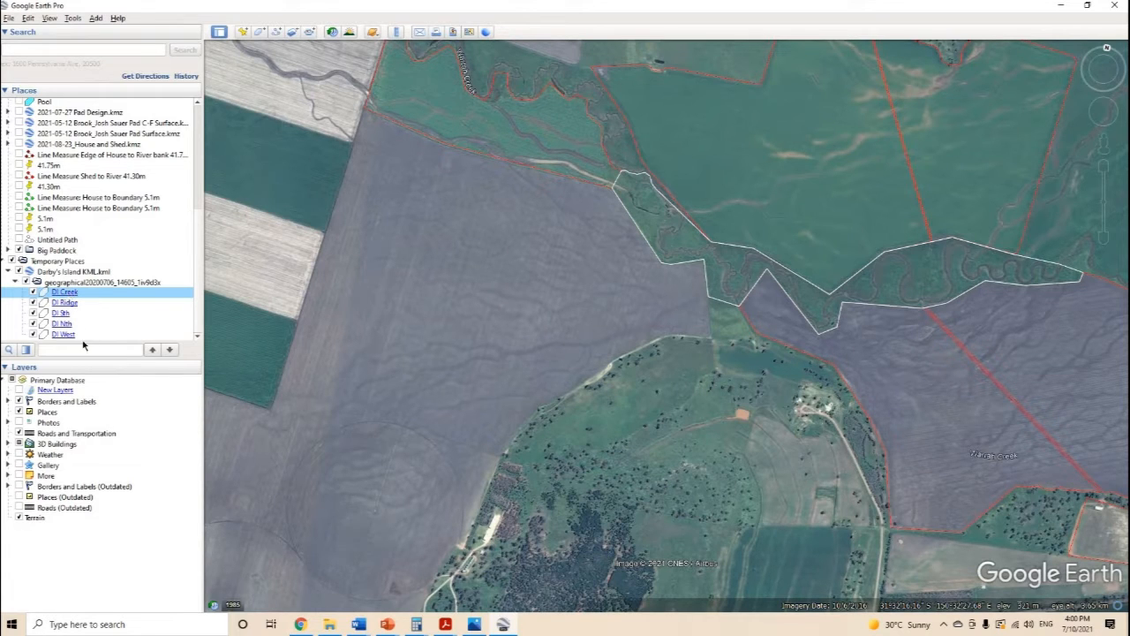
{"action": "right_click", "coordinate": [69, 292]}
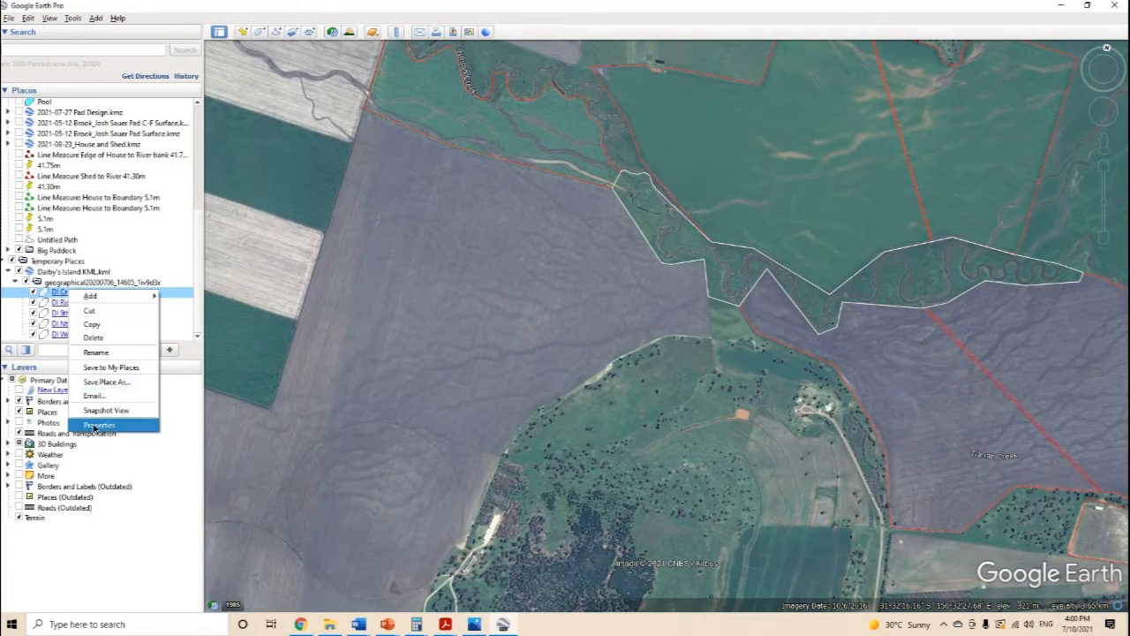
{"action": "left_click", "coordinate": [97, 425]}
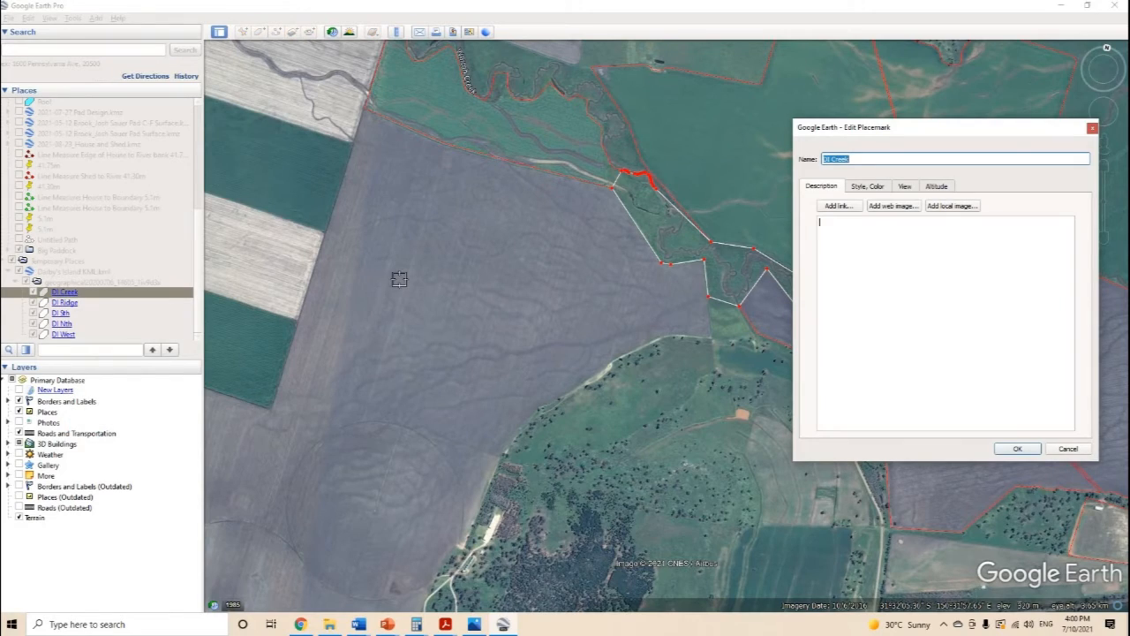
- Increase the line width of the DI Creek boundary slightly in its style settings
{"action": "scroll", "coordinate": [400, 279], "scroll_direction": "down", "scroll_amount": 3}
{"action": "scroll", "coordinate": [665, 215], "scroll_direction": "up", "scroll_amount": 3}
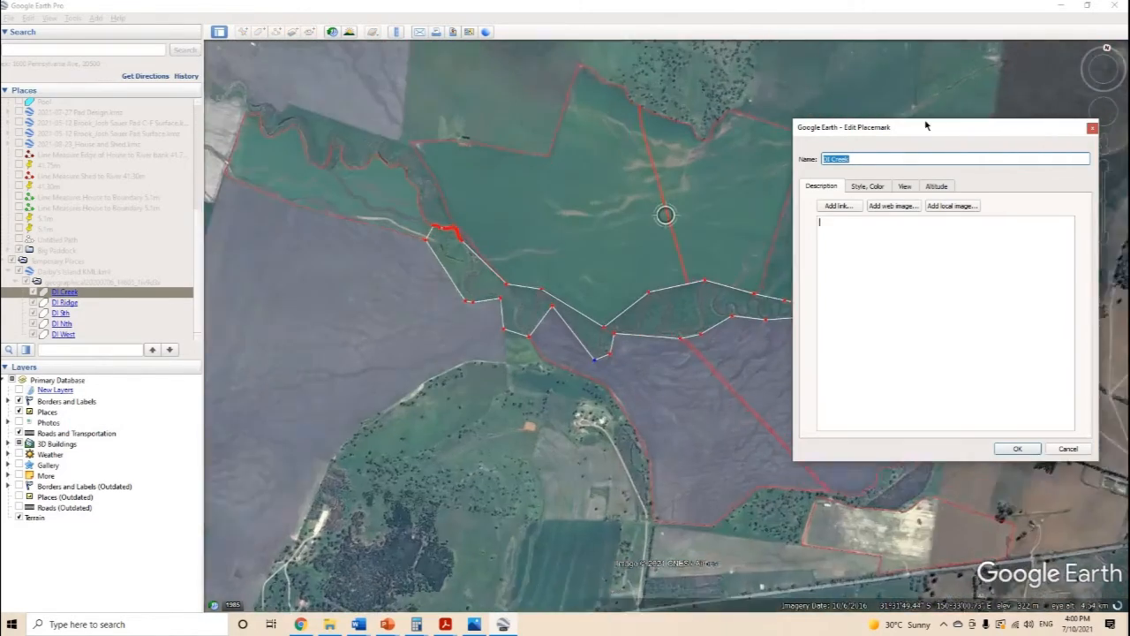
{"action": "left_click_drag", "start_coordinate": [970, 123], "coordinate": [1013, 113]}
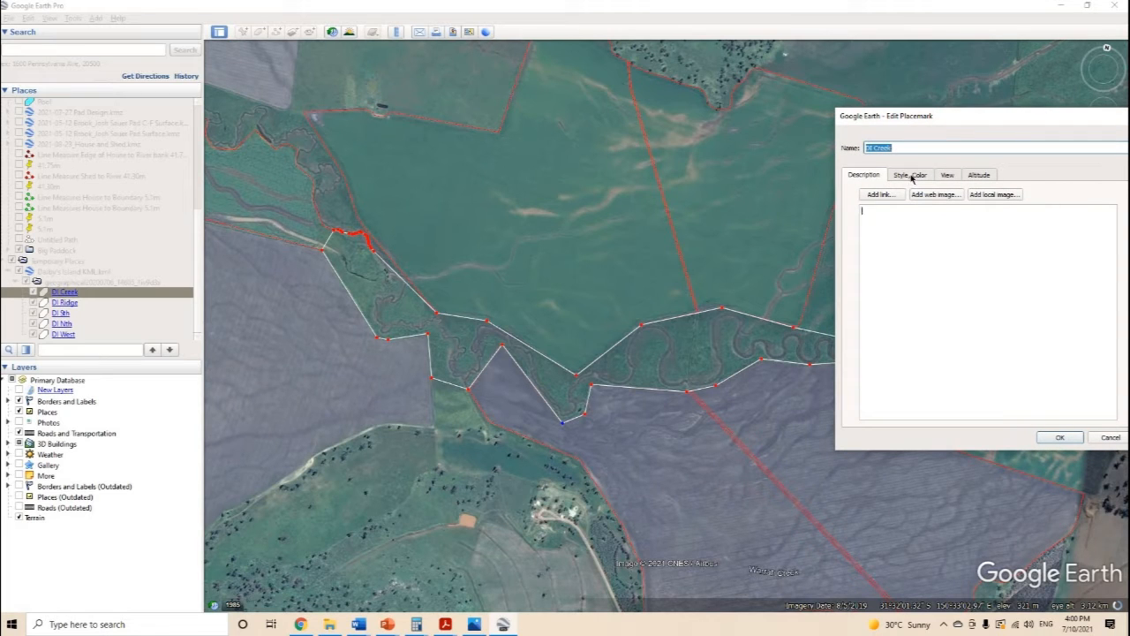
{"action": "left_click", "coordinate": [911, 176]}
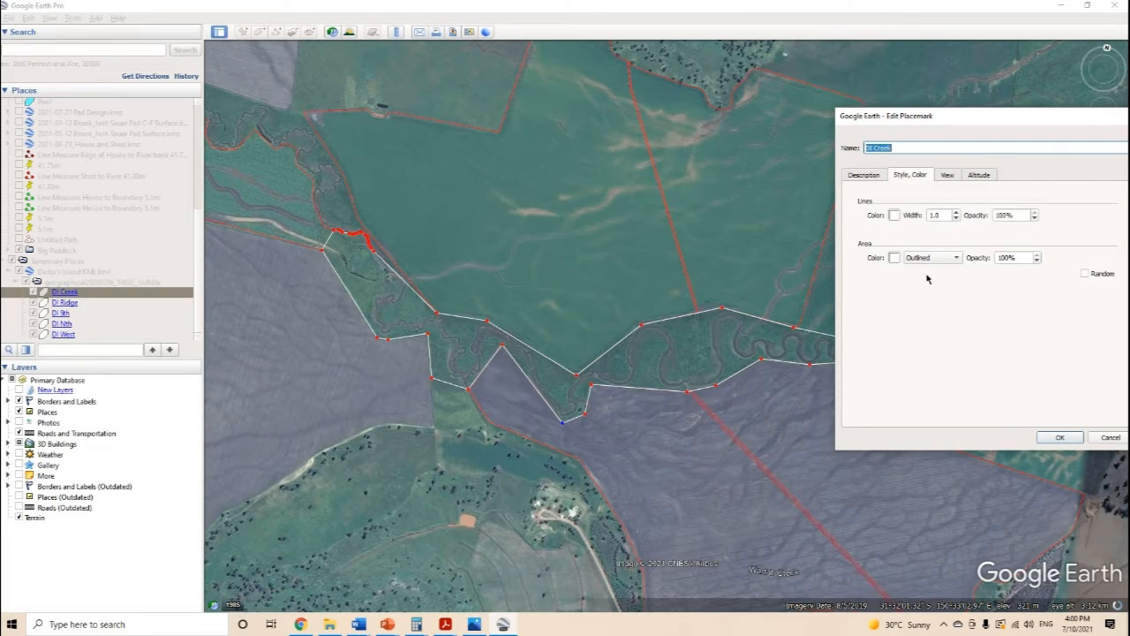
{"action": "left_click", "coordinate": [957, 215]}
{"action": "left_click", "coordinate": [957, 215]}
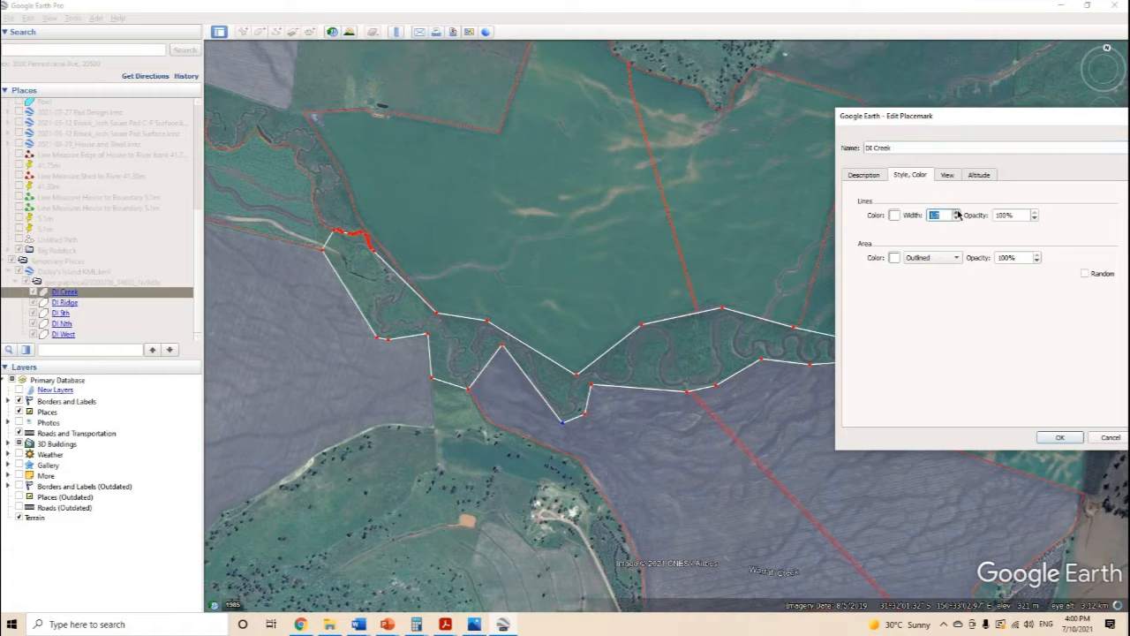
{"action": "left_click", "coordinate": [956, 214]}
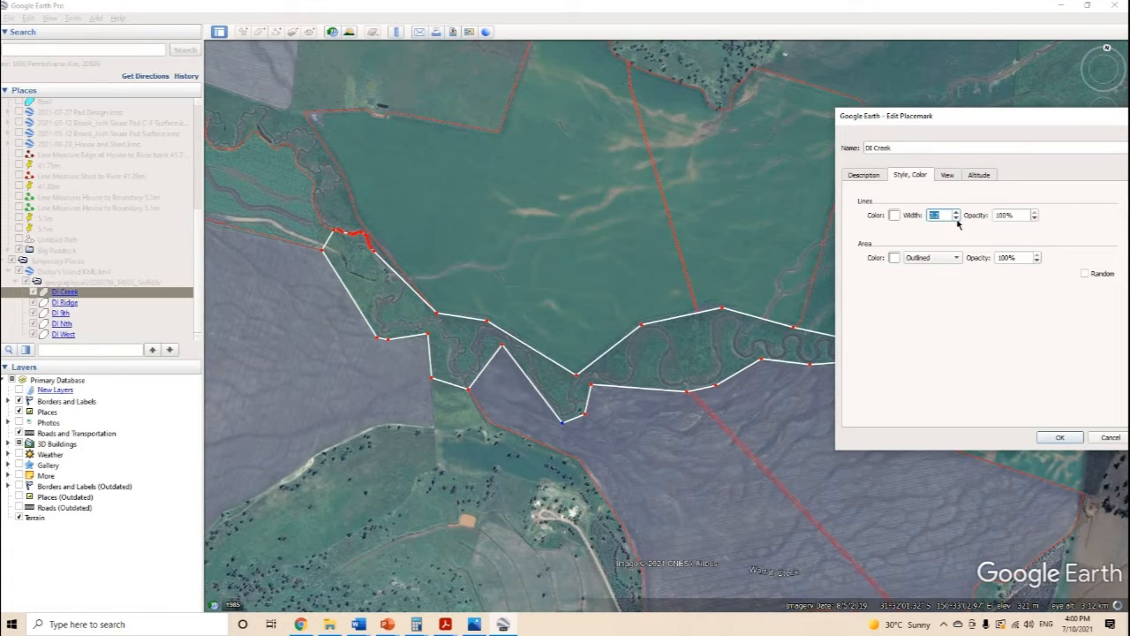
{"action": "left_click", "coordinate": [956, 217]}
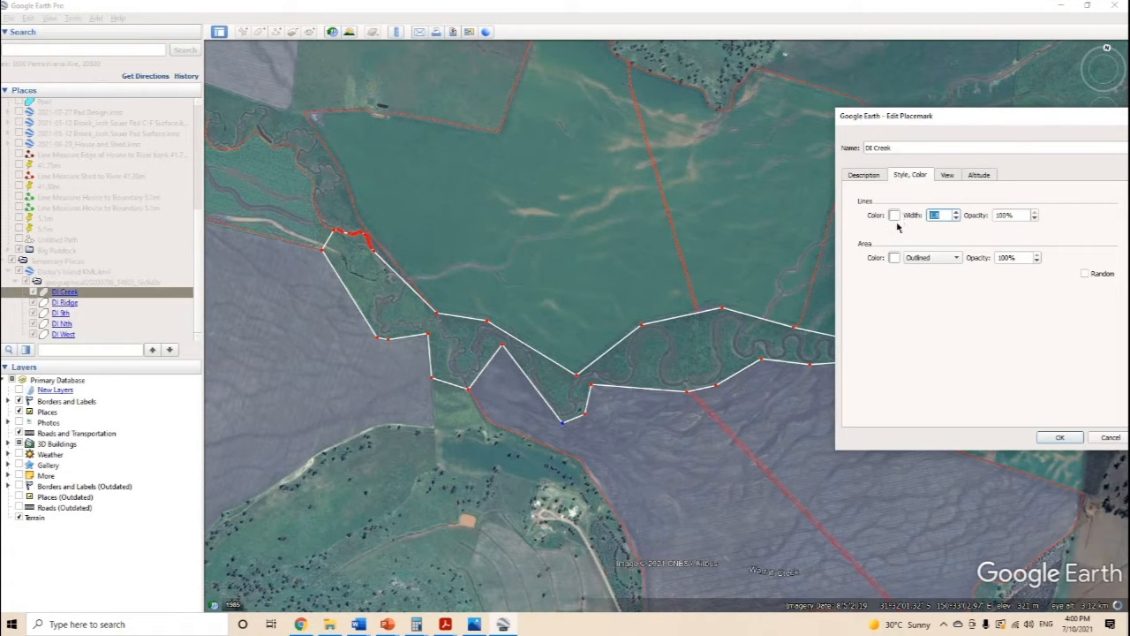
- Try light green (#55ff7f) as the DI Creek line colour, but keep the outline white
{"action": "left_click", "coordinate": [896, 217]}
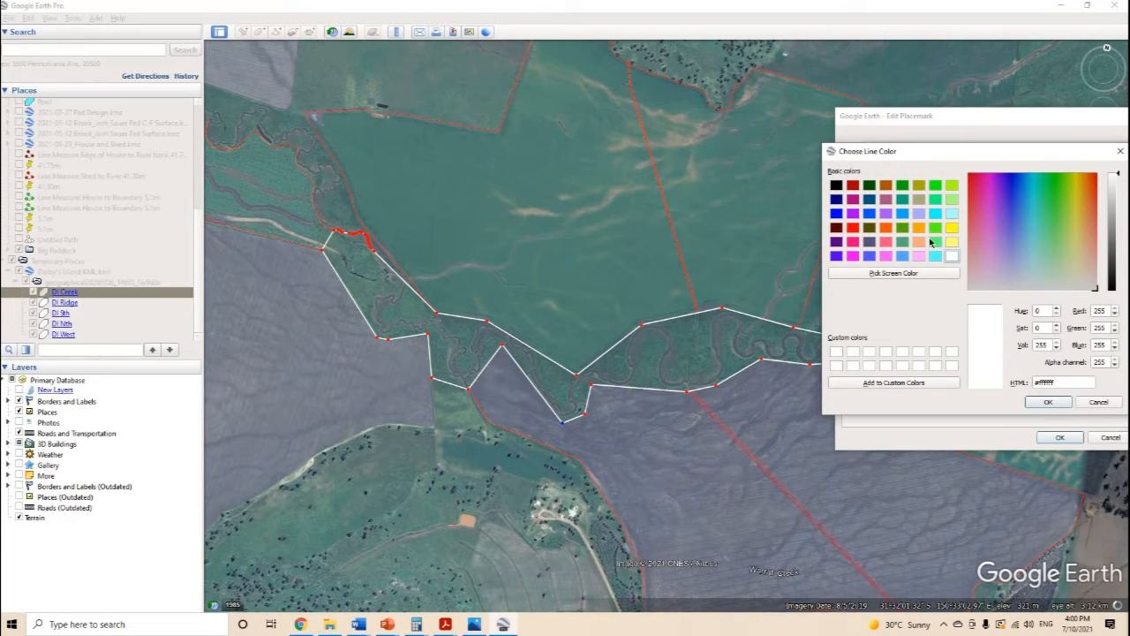
{"action": "left_click", "coordinate": [952, 241]}
{"action": "left_click", "coordinate": [935, 241]}
{"action": "left_click", "coordinate": [952, 256]}
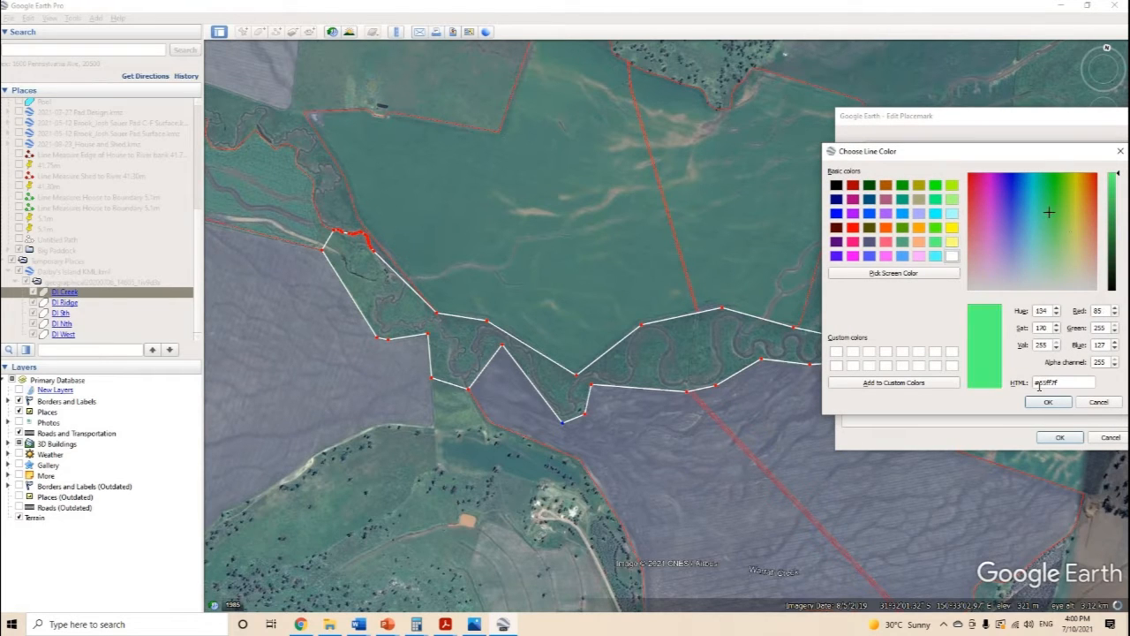
{"action": "left_click", "coordinate": [1049, 403]}
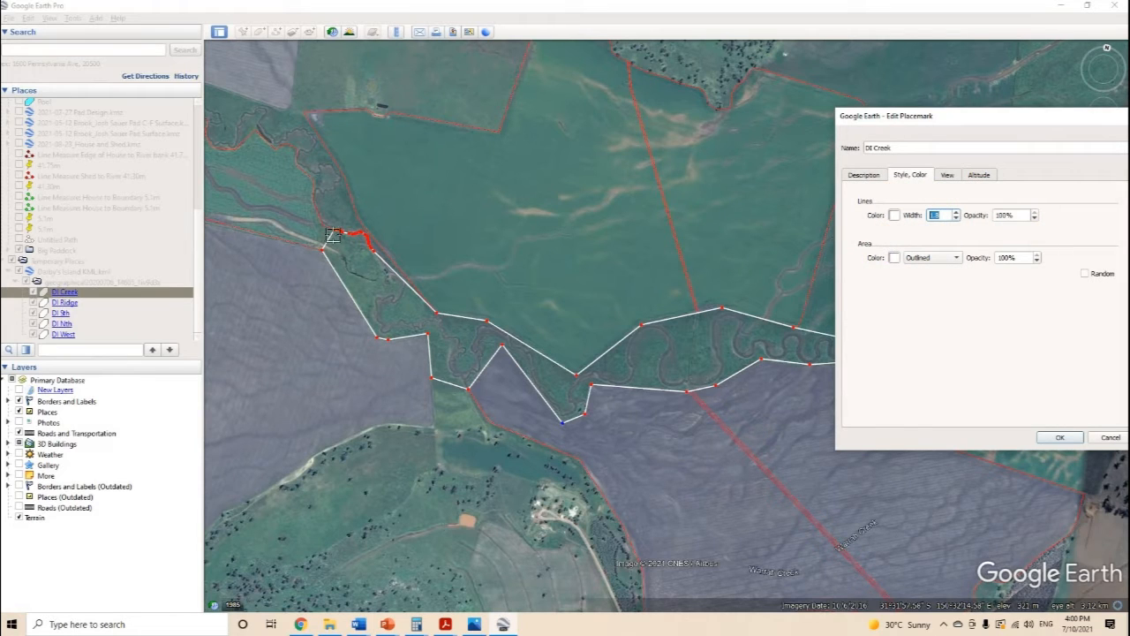
- Move the DI Creek boundary points near the northwestern creek bend so the line follows the creek bank more closely
{"action": "scroll", "coordinate": [318, 236], "scroll_direction": "up", "scroll_amount": 2}
{"action": "scroll", "coordinate": [347, 236], "scroll_direction": "up", "scroll_amount": 3}
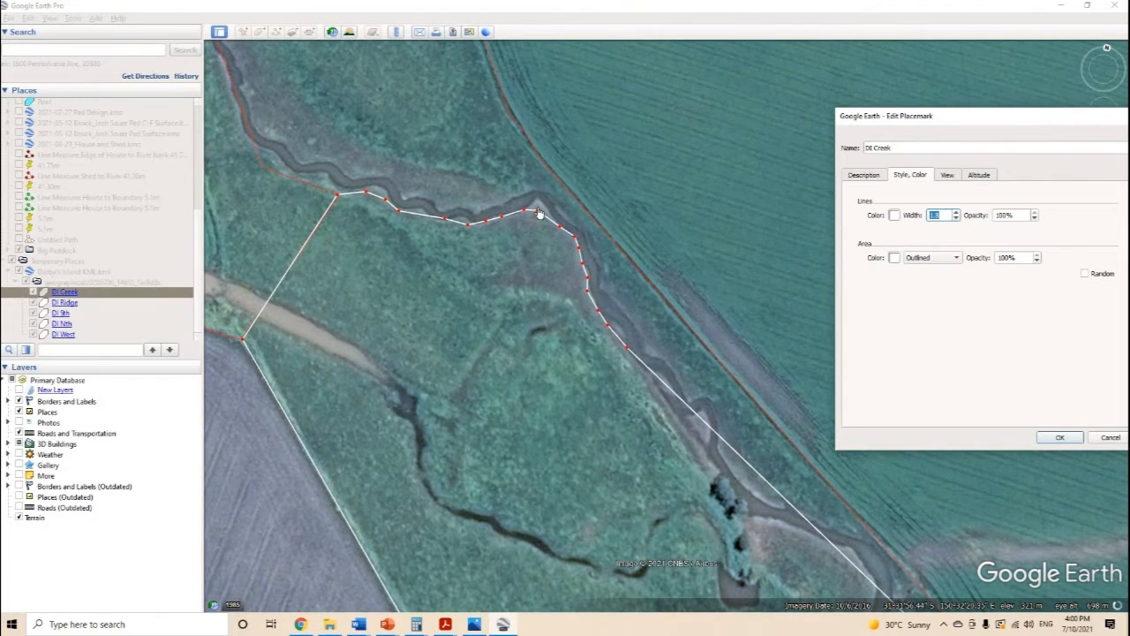
{"action": "scroll", "coordinate": [536, 205], "scroll_direction": "up", "scroll_amount": 1}
{"action": "scroll", "coordinate": [536, 205], "scroll_direction": "up", "scroll_amount": 2}
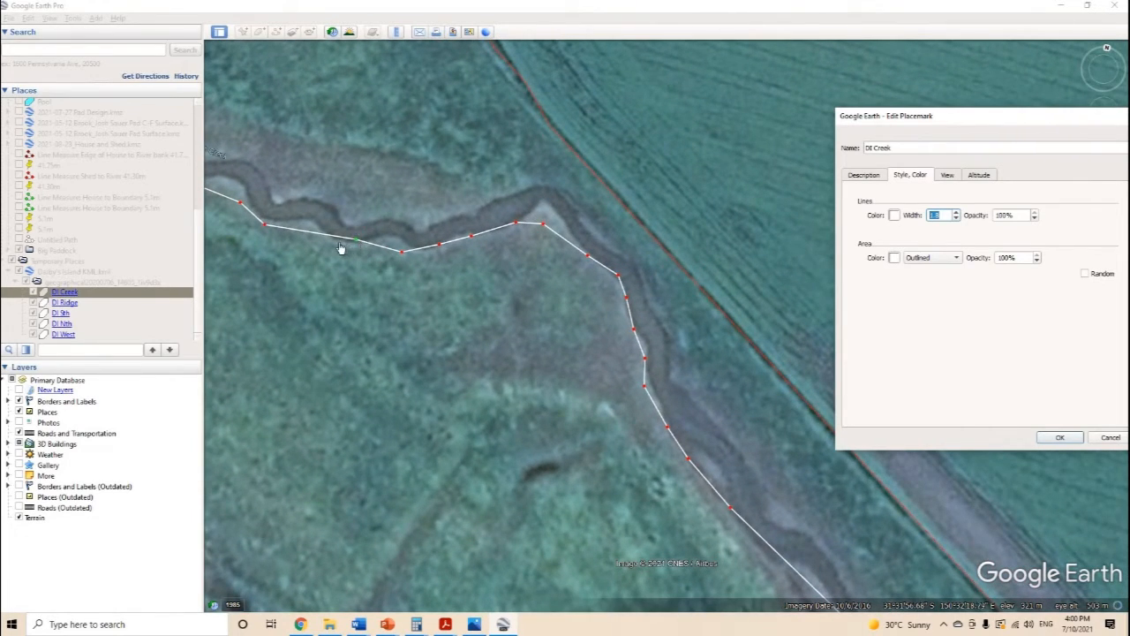
{"action": "left_click", "coordinate": [342, 245]}
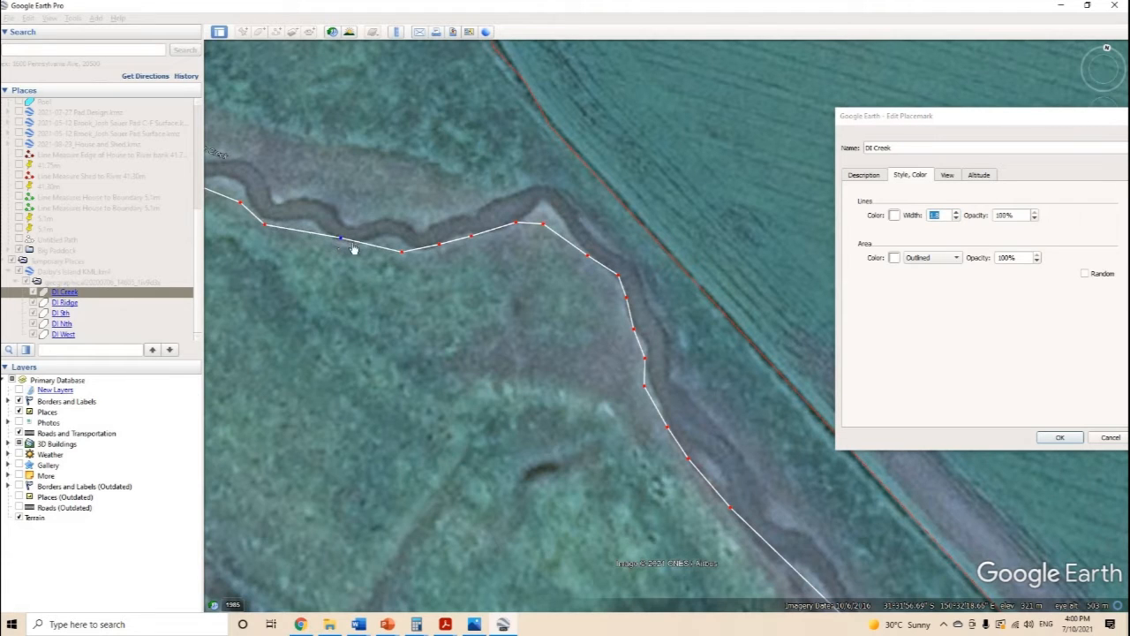
{"action": "left_click_drag", "start_coordinate": [402, 252], "coordinate": [361, 243]}
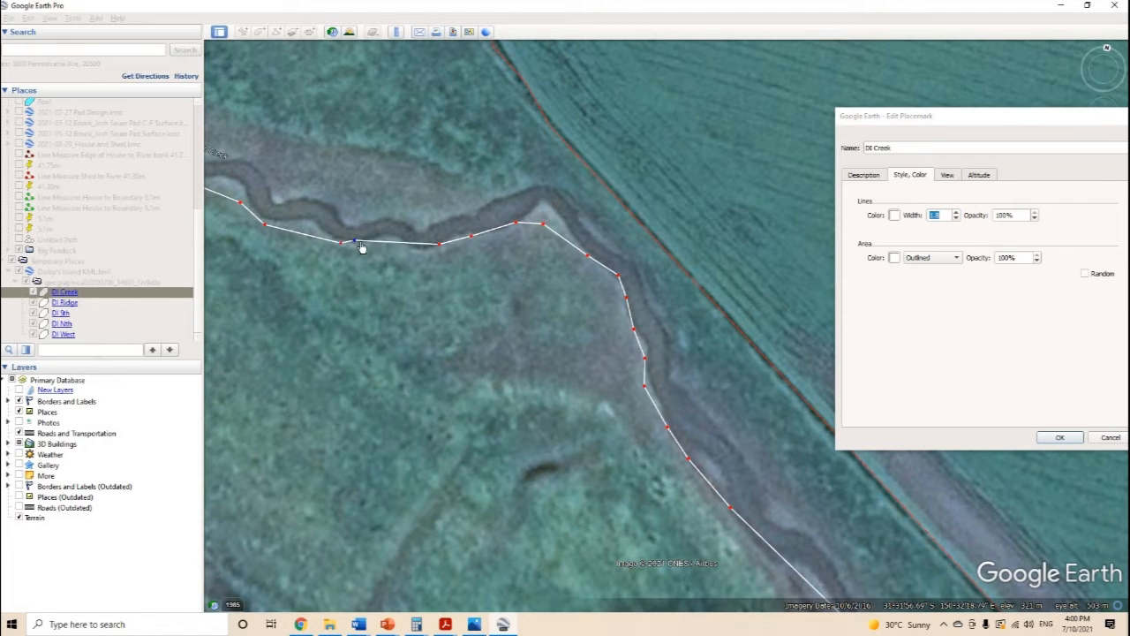
{"action": "left_click_drag", "start_coordinate": [440, 245], "coordinate": [384, 236]}
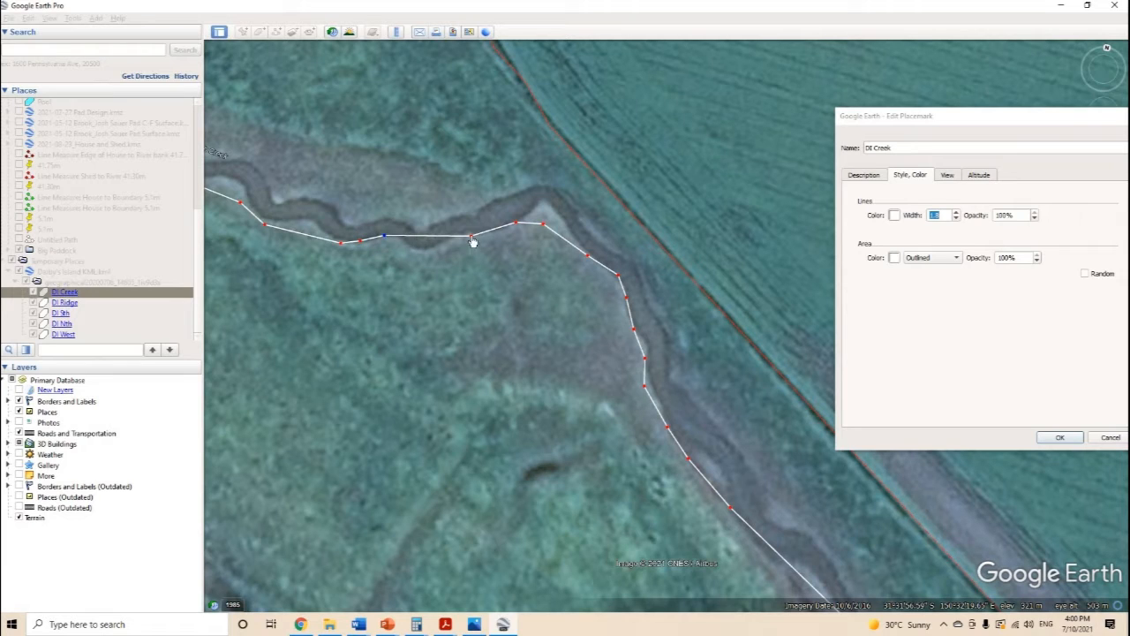
{"action": "left_click_drag", "start_coordinate": [471, 239], "coordinate": [396, 237]}
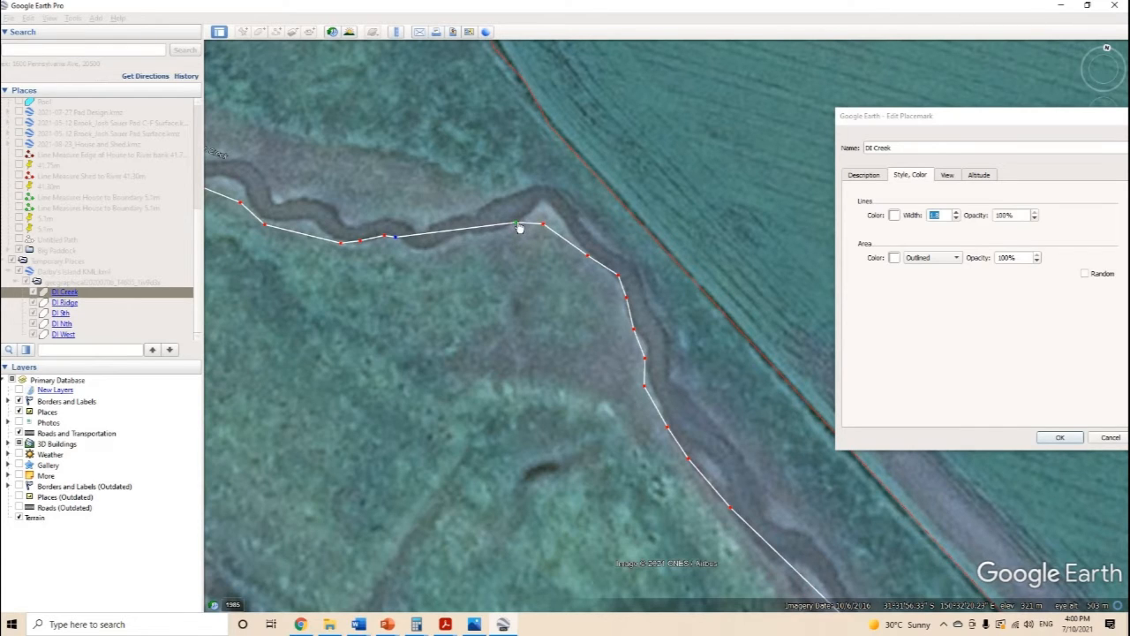
- Add closely spaced points to the DI Creek boundary along the small creek bend and apply the polygon edits
{"action": "left_click_drag", "start_coordinate": [520, 227], "coordinate": [522, 229]}
{"action": "left_click", "coordinate": [505, 227]}
{"action": "left_click", "coordinate": [488, 232]}
{"action": "left_click", "coordinate": [475, 232]}
{"action": "left_click", "coordinate": [466, 231]}
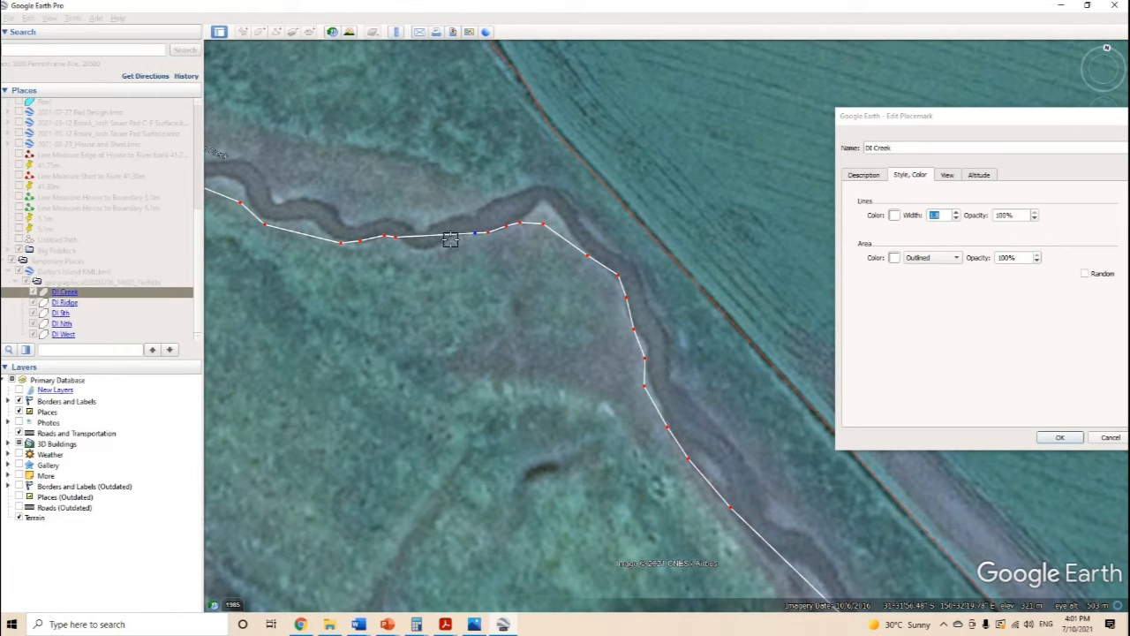
{"action": "left_click", "coordinate": [450, 240]}
{"action": "left_click", "coordinate": [424, 249]}
{"action": "left_click", "coordinate": [435, 248]}
{"action": "left_click", "coordinate": [417, 248]}
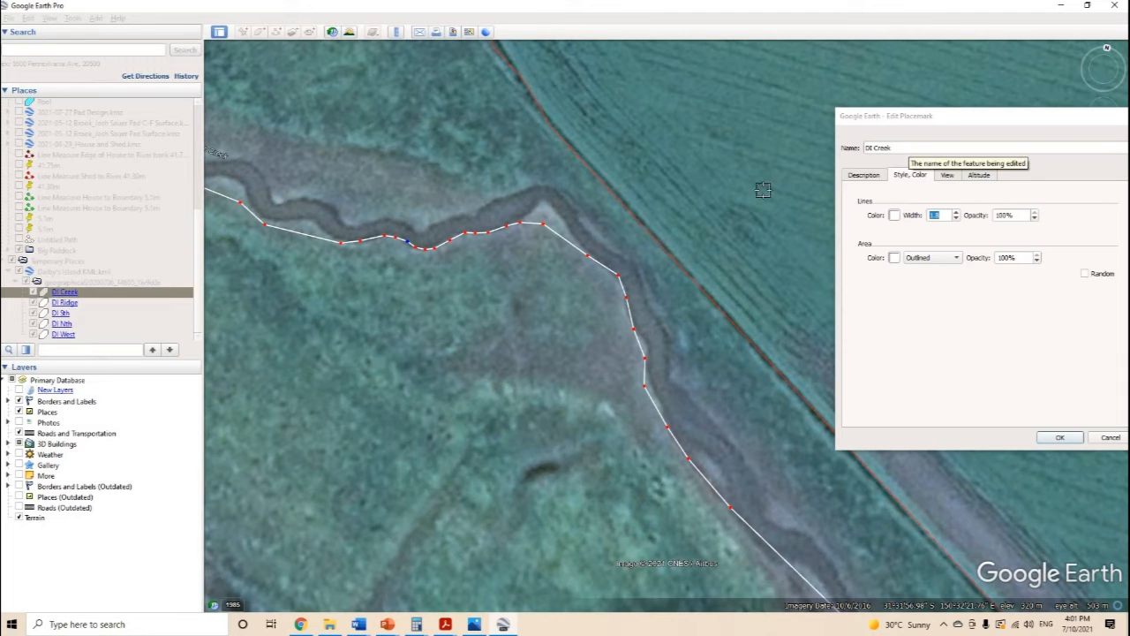
{"action": "left_click", "coordinate": [912, 146]}
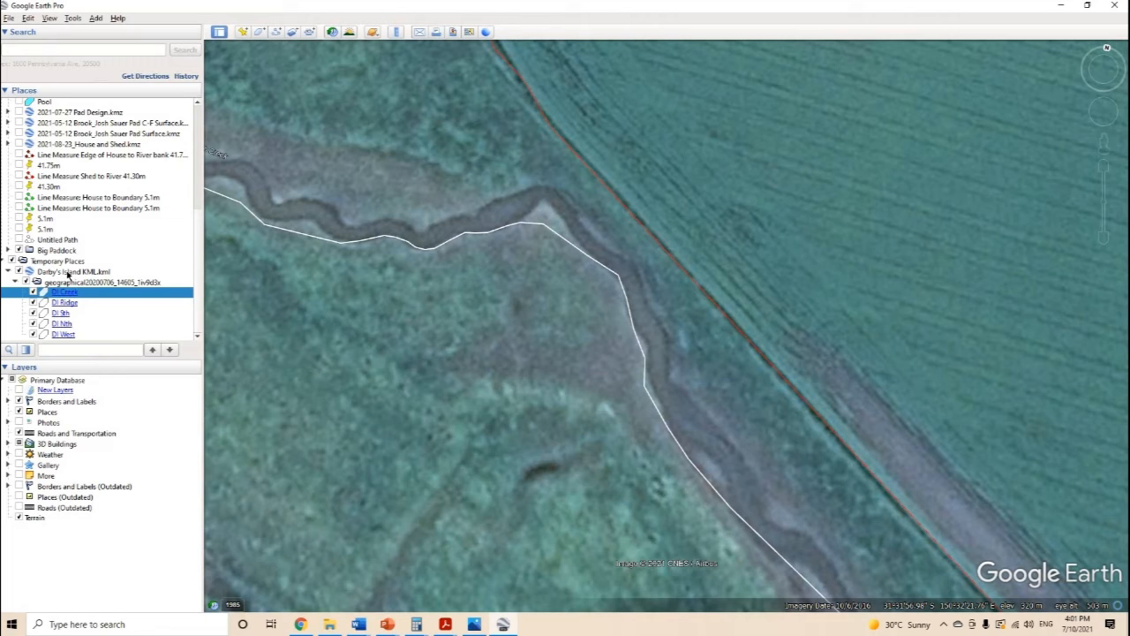
- Save the Darby's Island KML place as the KMZ file "Darby's Island KML Edited" in Documents and show that folder in File Explorer
{"action": "left_click", "coordinate": [68, 273]}
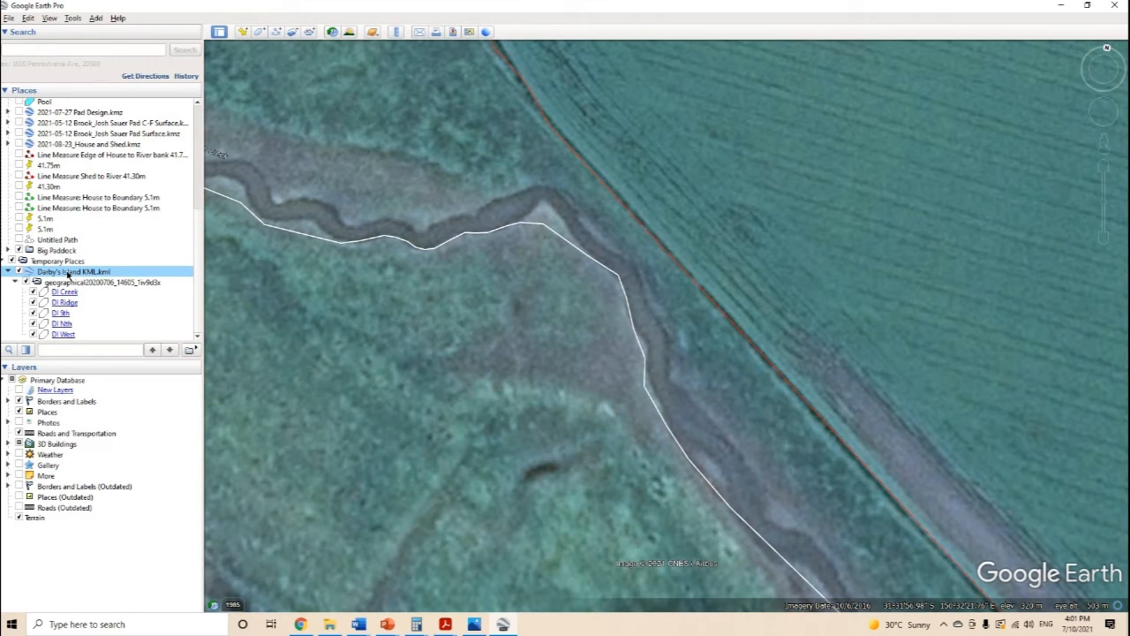
{"action": "right_click", "coordinate": [68, 274]}
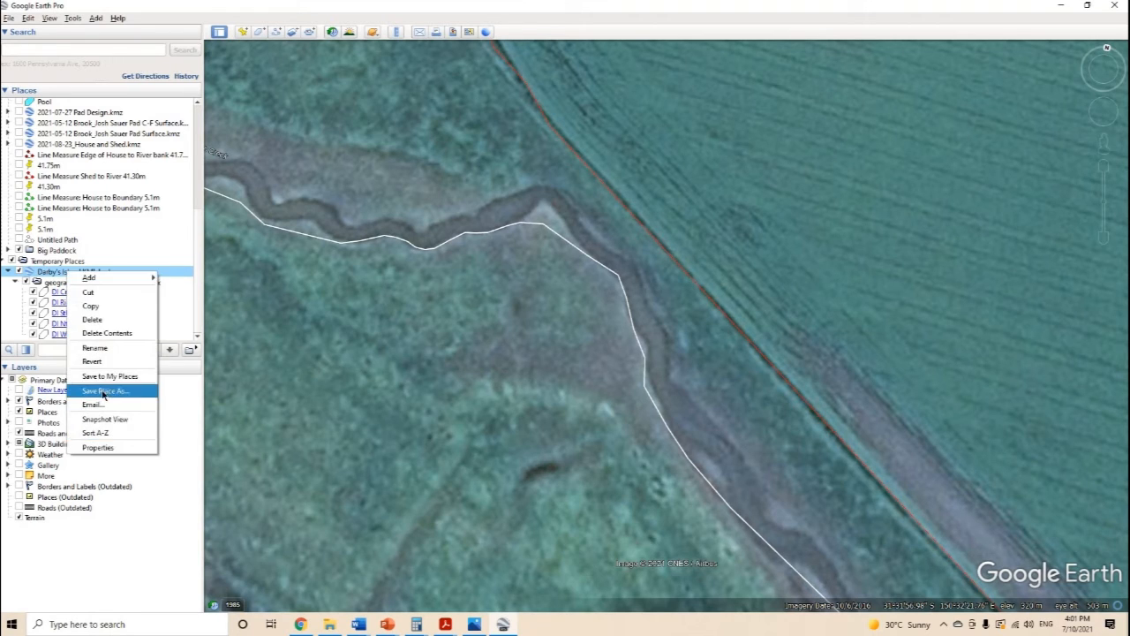
{"action": "left_click", "coordinate": [103, 392]}
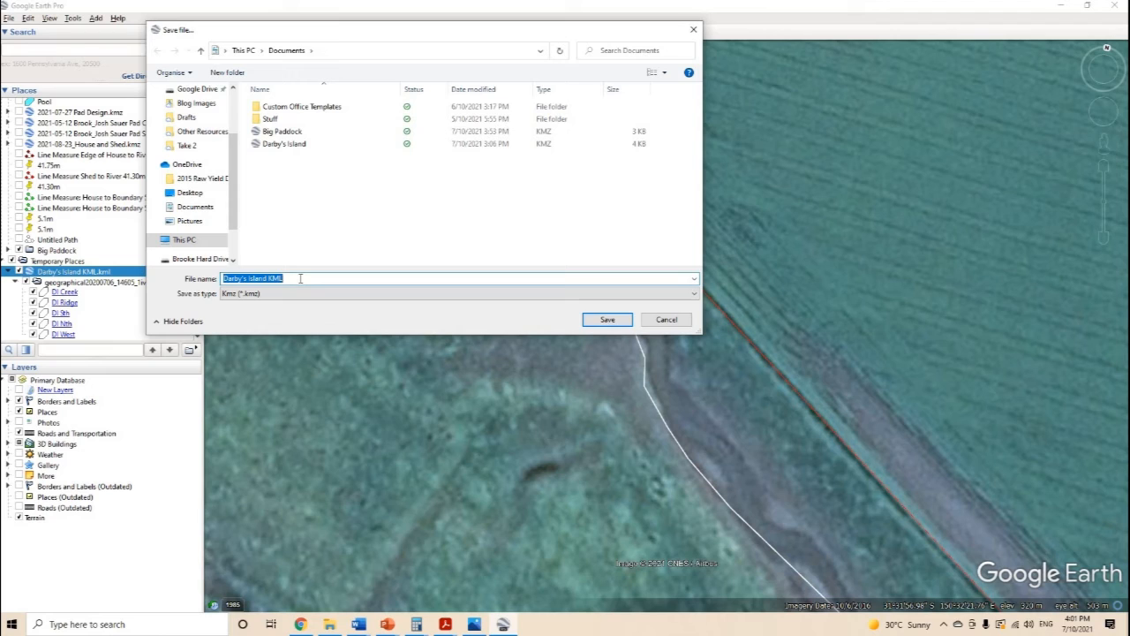
{"action": "left_click", "coordinate": [300, 278]}
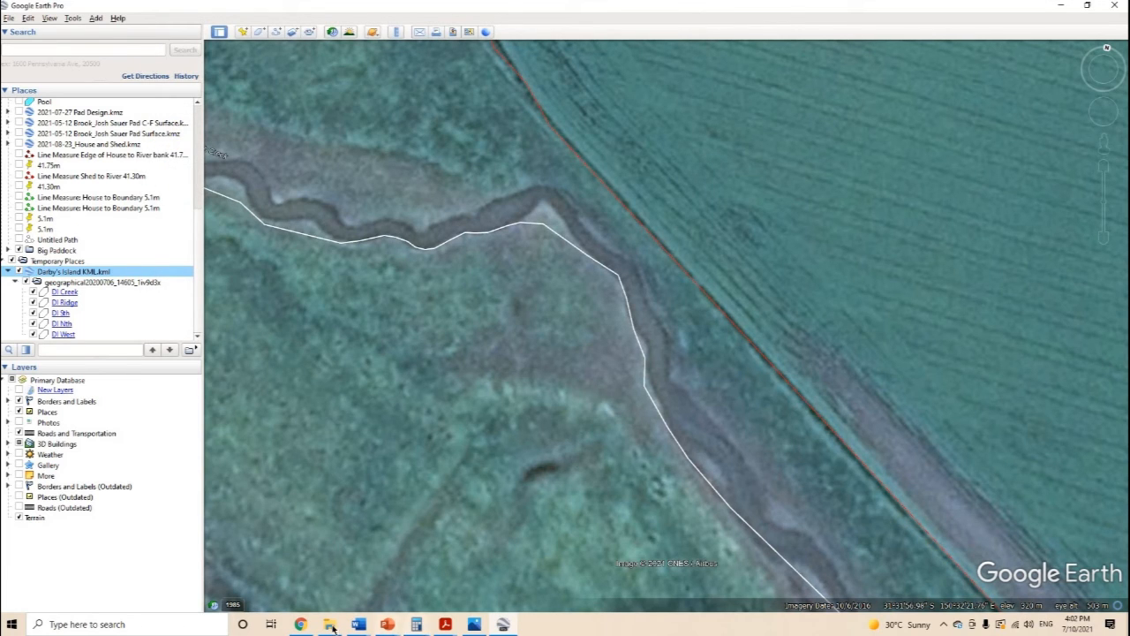
{"action": "mouse_move", "coordinate": [330, 624]}
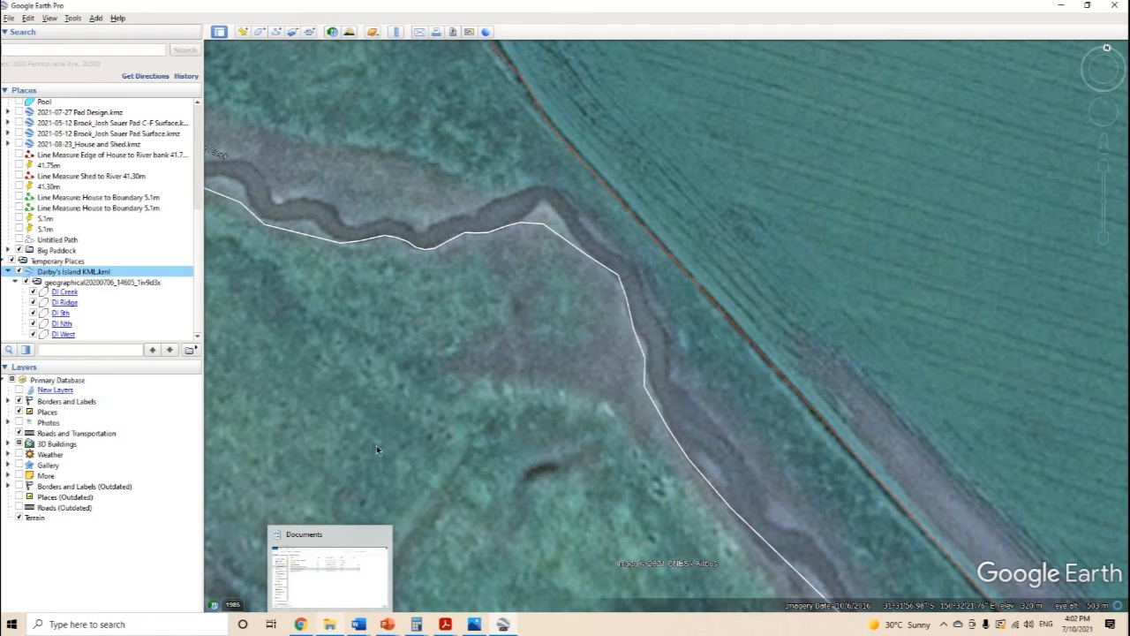
{"action": "left_click", "coordinate": [331, 565]}
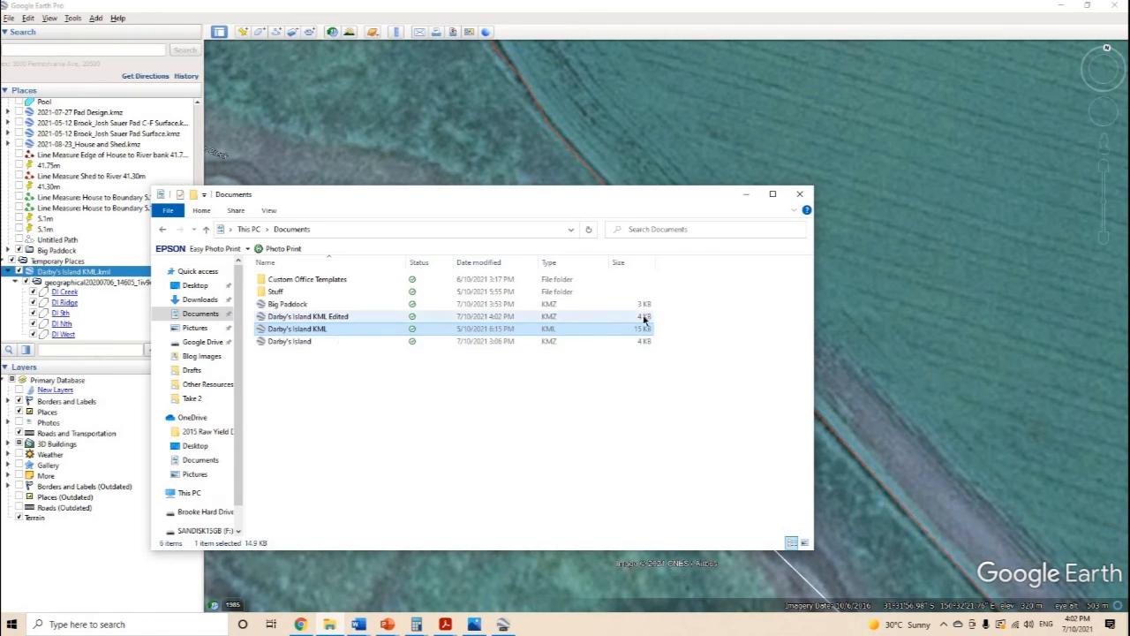